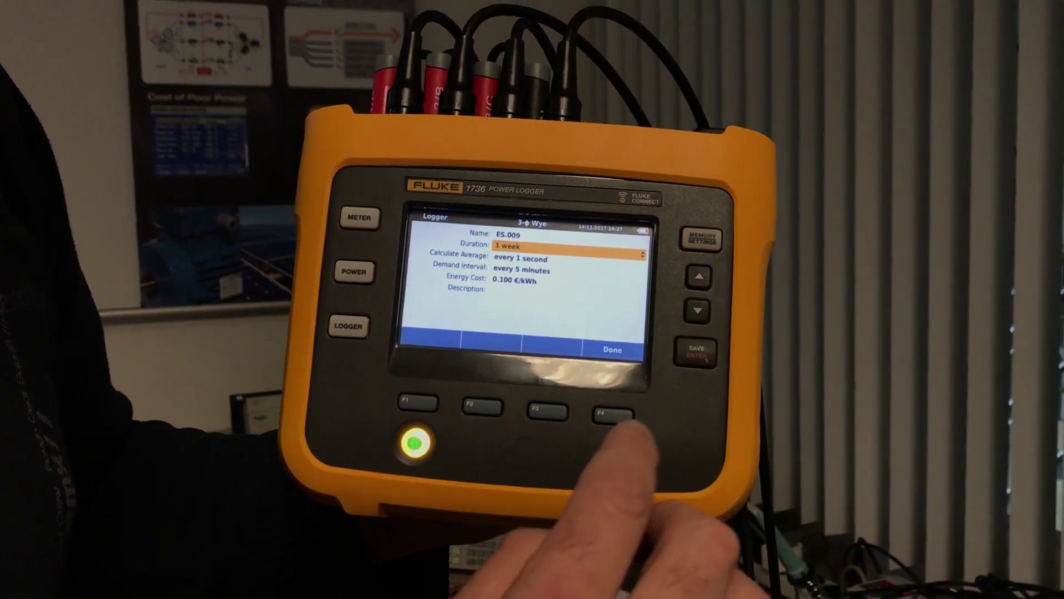
# Confirm the 1-week ES.009 logging setup to show its summary, ready to start
pyautogui.click(619, 418)
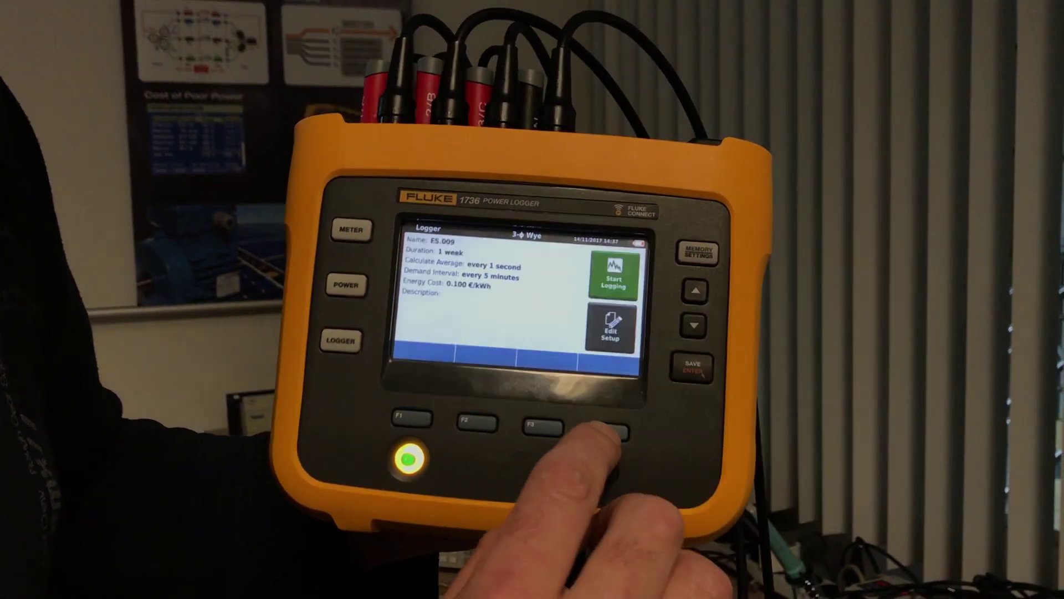